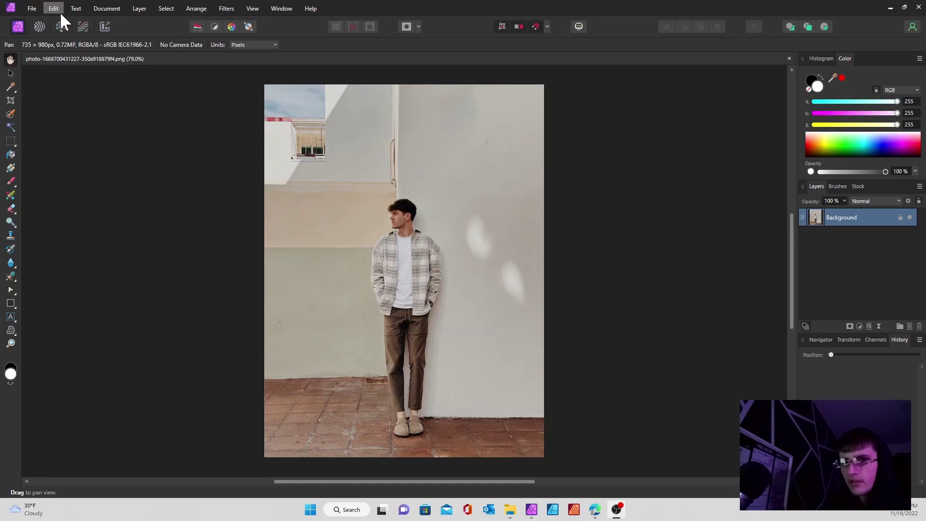
Step: Open the photo's export settings from the File menu, then close them without exporting
click(31, 9)
click(56, 247)
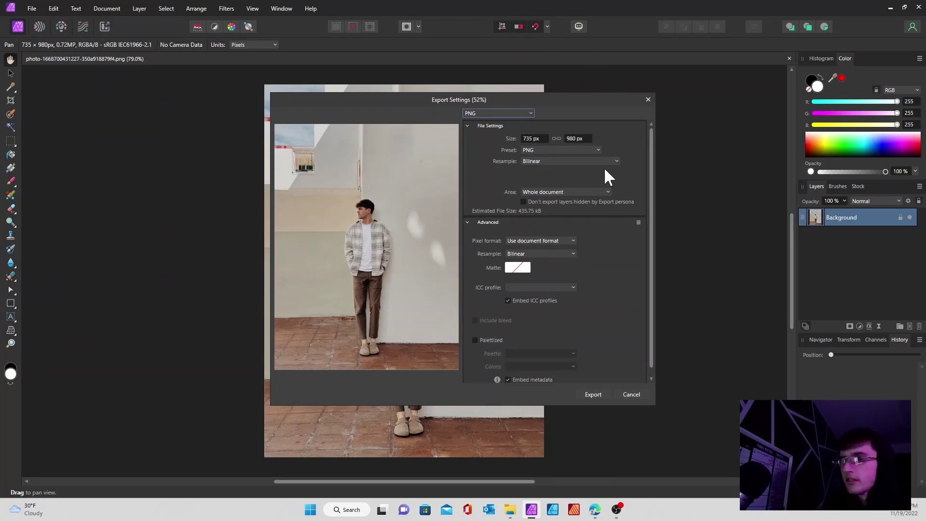
click(647, 99)
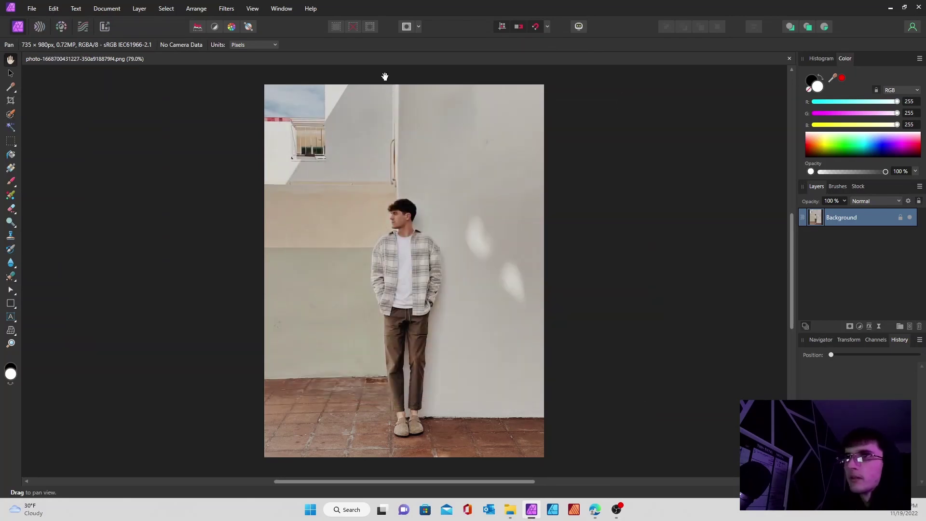
Step: Choose the Selection Brush, size it to about 66.8 px, and zoom in on the man
click(9, 114)
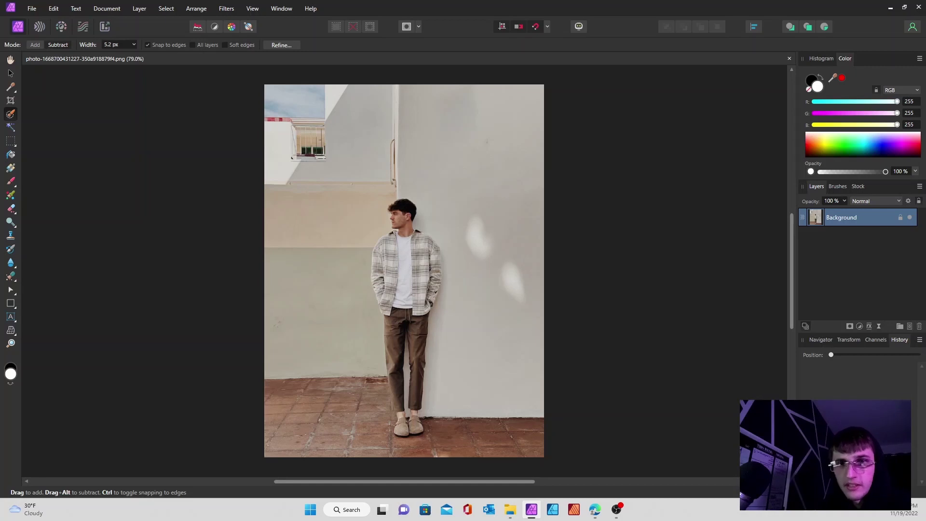
key(bracketright)
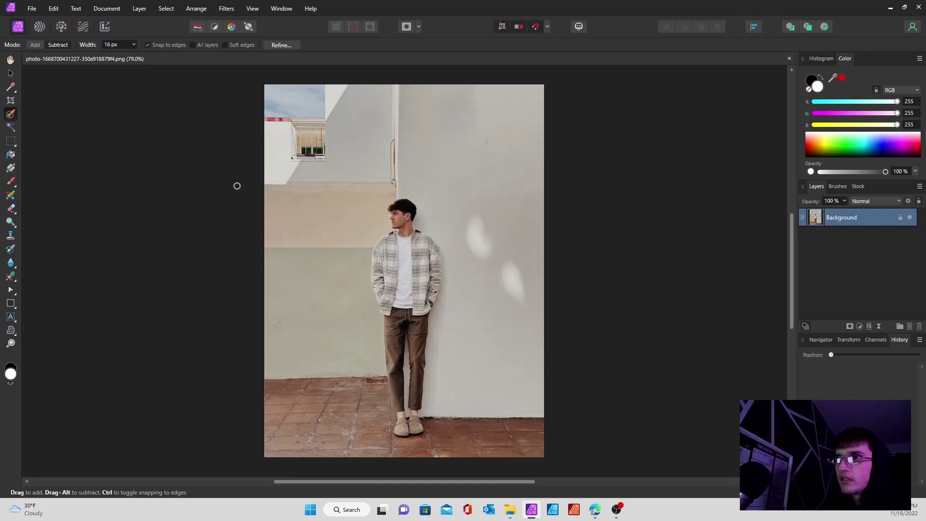
key(bracketright)
key(bracketright)
key(bracketright)
key(bracketright)
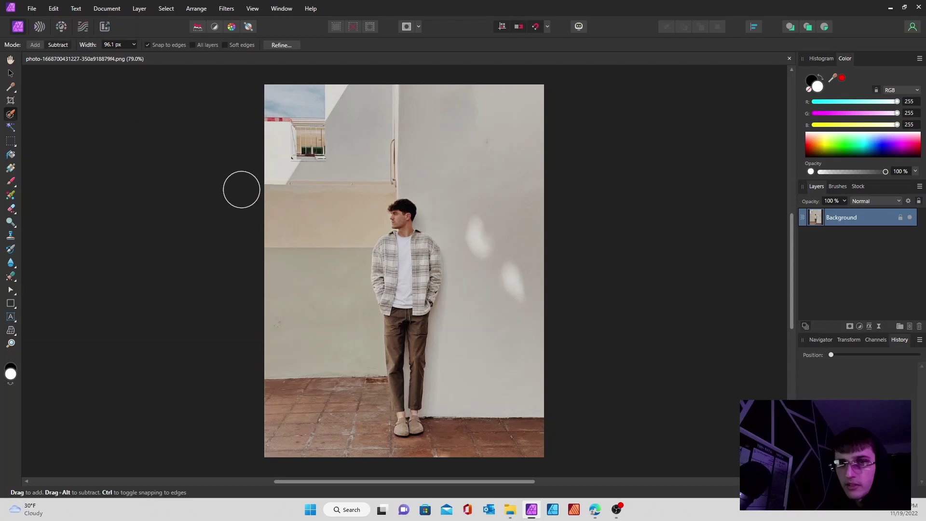
key(bracketright)
key(bracketright)
key(bracketright)
key(bracketright)
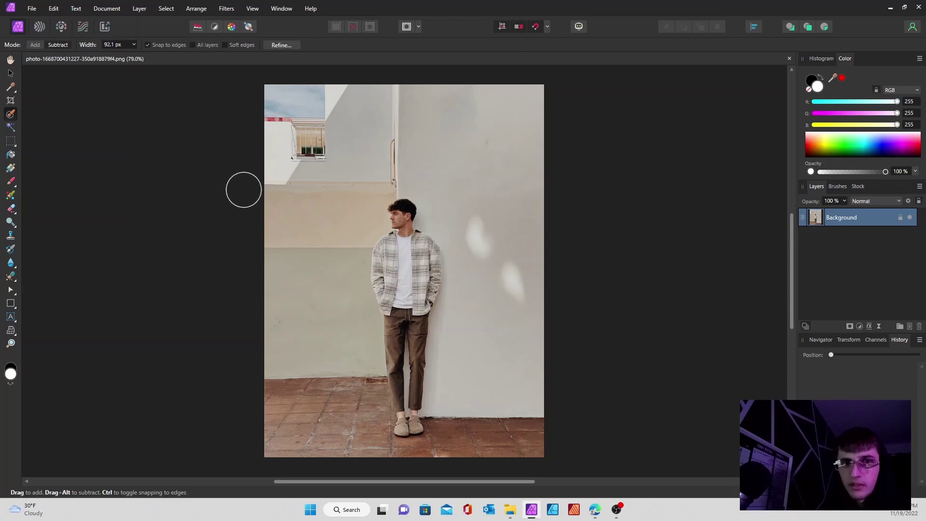
key(bracketleft)
key(bracketleft)
key(bracketleft)
key(bracketleft)
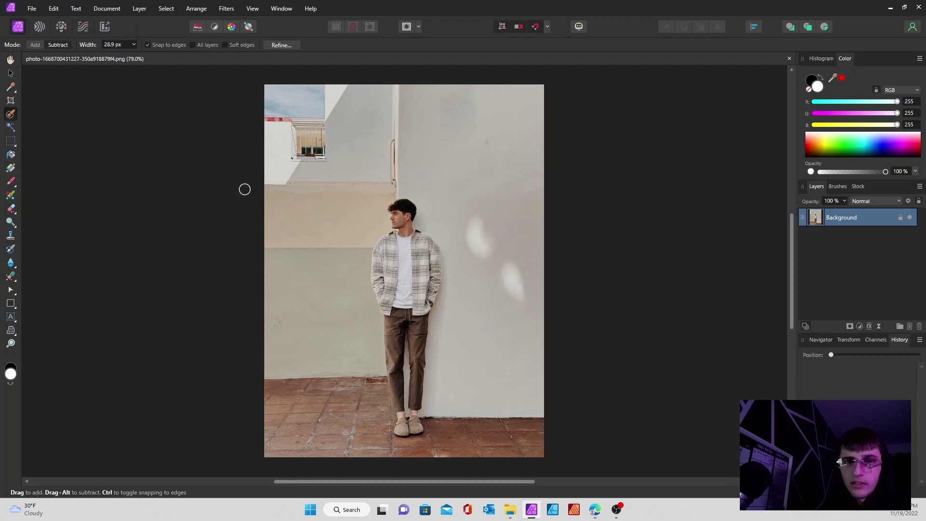
key(bracketright)
key(bracketright)
key(bracketright)
key(bracketright)
key(bracketright)
key(bracketright)
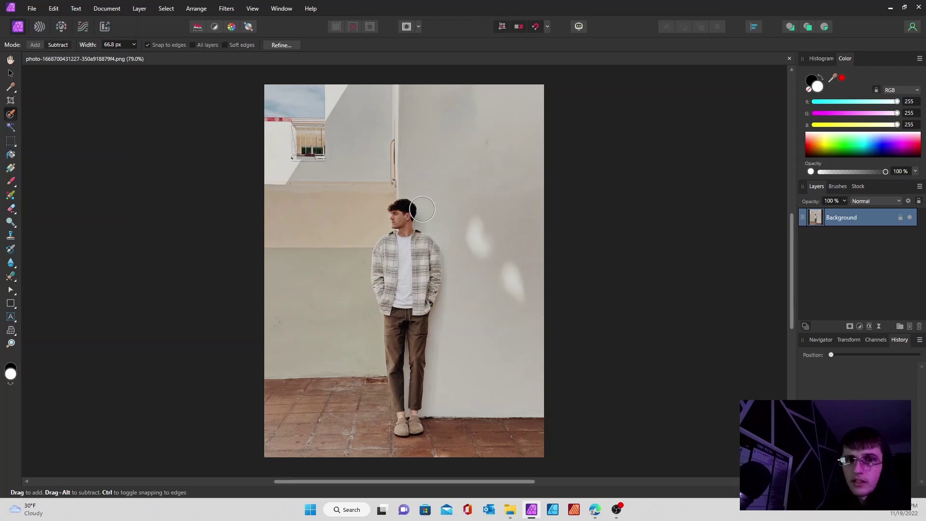
scroll(506, 232, up, 6)
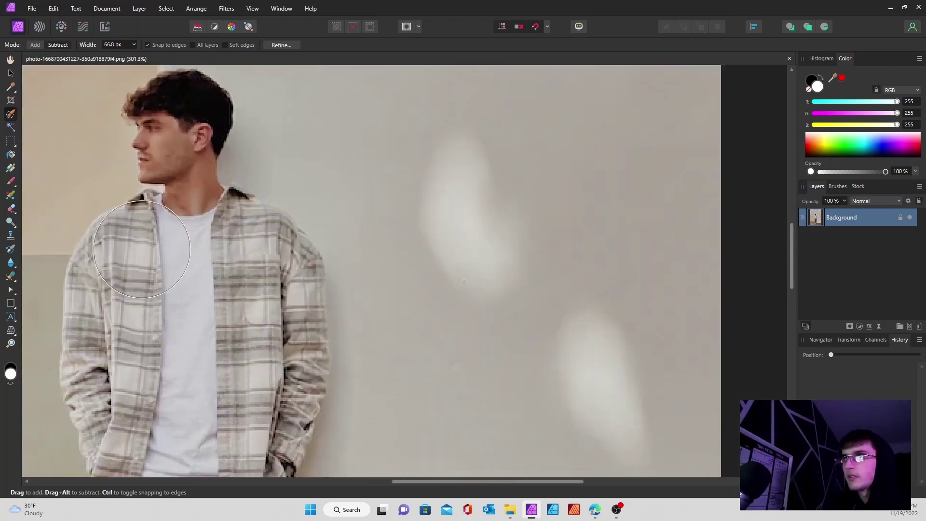
scroll(142, 248, down, 4)
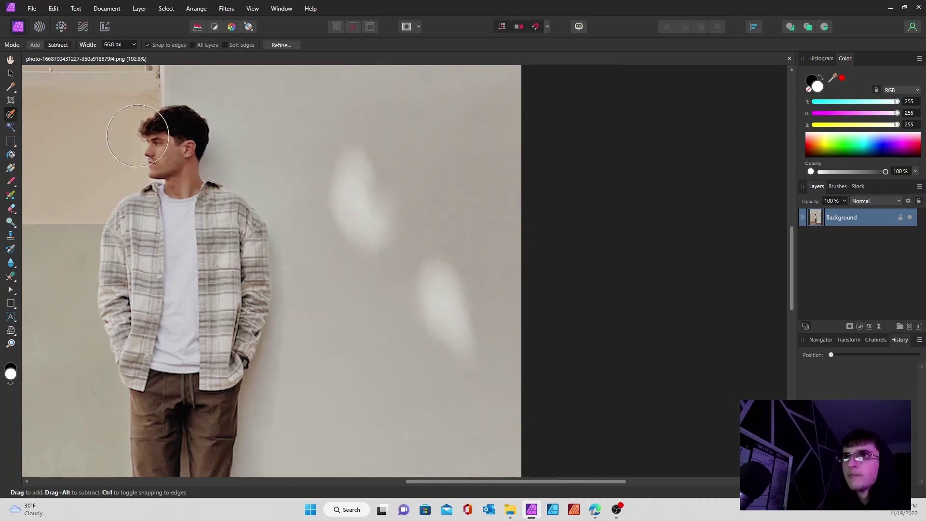
Step: Paint a selection over the man's shirt, trousers, shoes and top of his hair
mouse_move(164, 241)
mouse_down()
mouse_move(178, 241)
mouse_move(186, 222)
mouse_move(186, 246)
mouse_move(148, 254)
mouse_move(114, 280)
mouse_move(239, 260)
mouse_move(248, 227)
mouse_move(179, 206)
mouse_move(195, 154)
mouse_move(176, 119)
mouse_up()
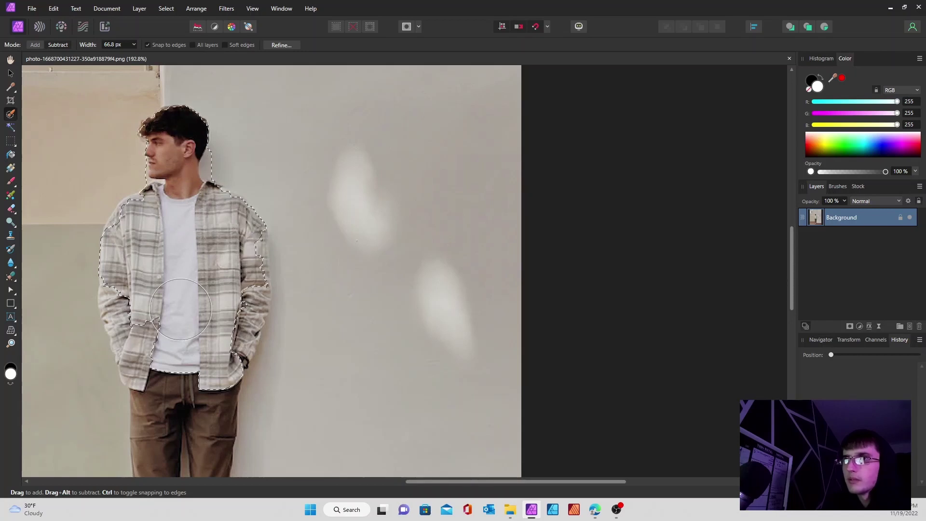
mouse_move(180, 309)
mouse_down()
mouse_move(167, 370)
mouse_move(178, 397)
mouse_up()
scroll(193, 338, down, 5)
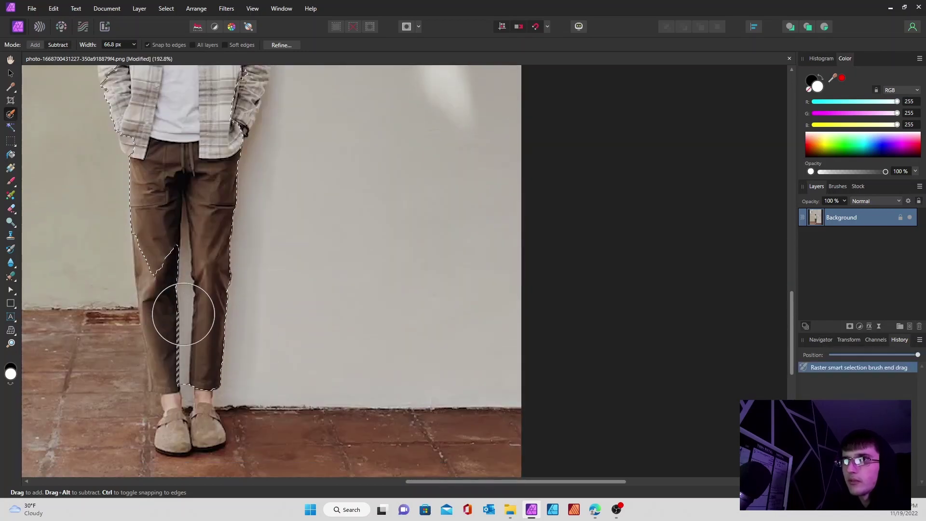
mouse_move(178, 304)
mouse_down()
mouse_move(180, 370)
mouse_move(186, 386)
mouse_move(196, 377)
mouse_up()
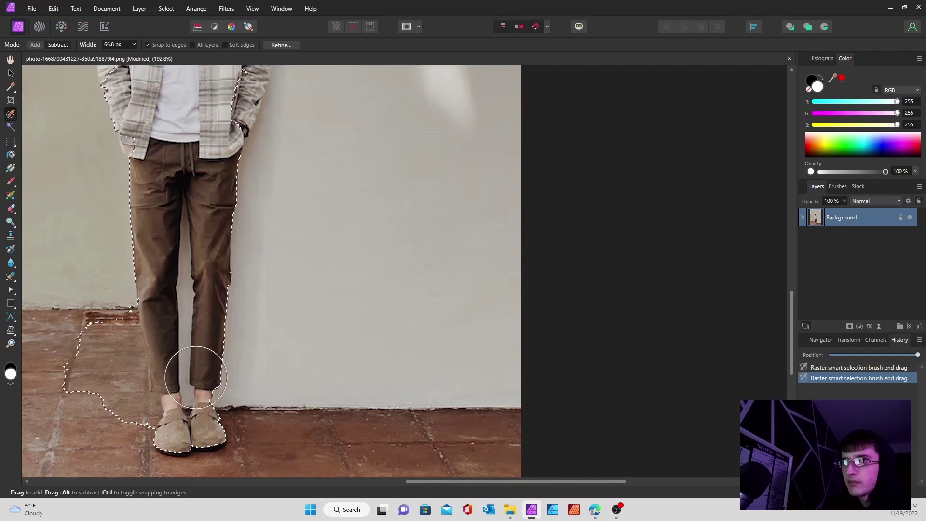
scroll(196, 377, down, 4)
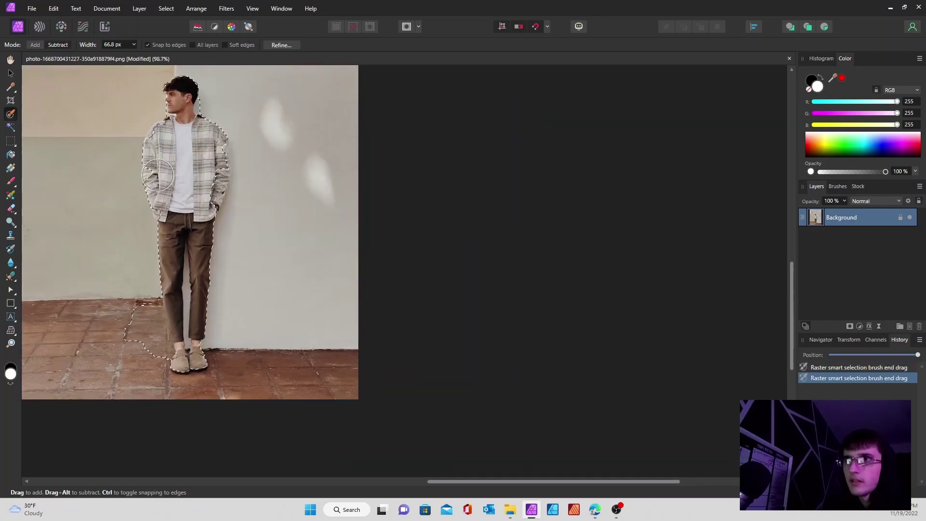
scroll(198, 182, up, 1)
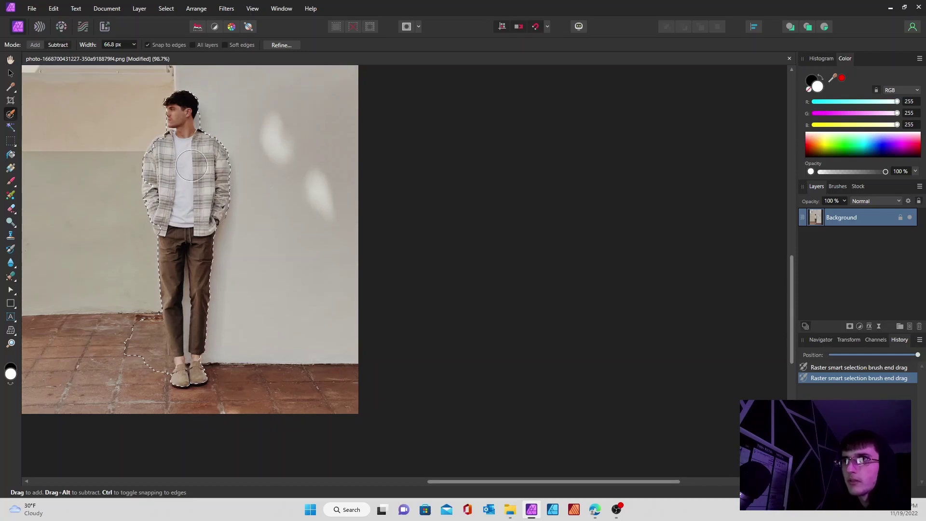
click(187, 103)
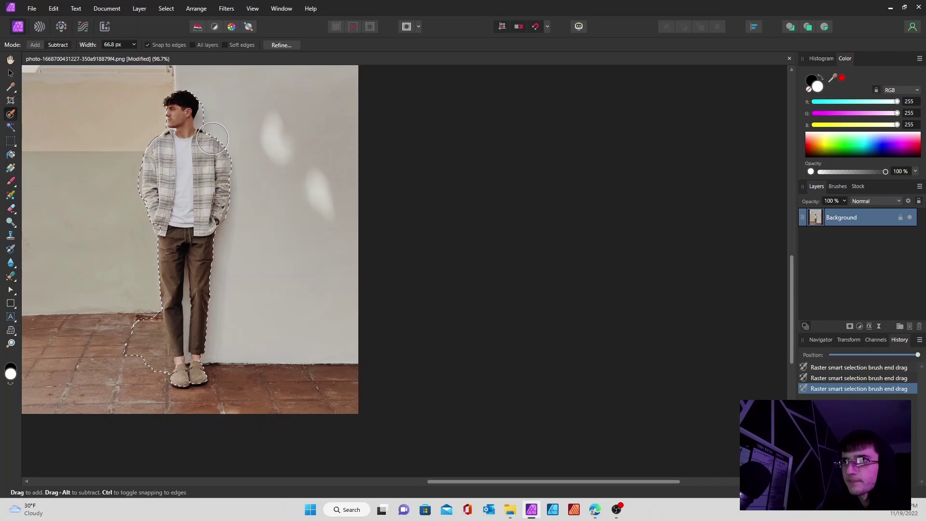
scroll(201, 199, down, 1)
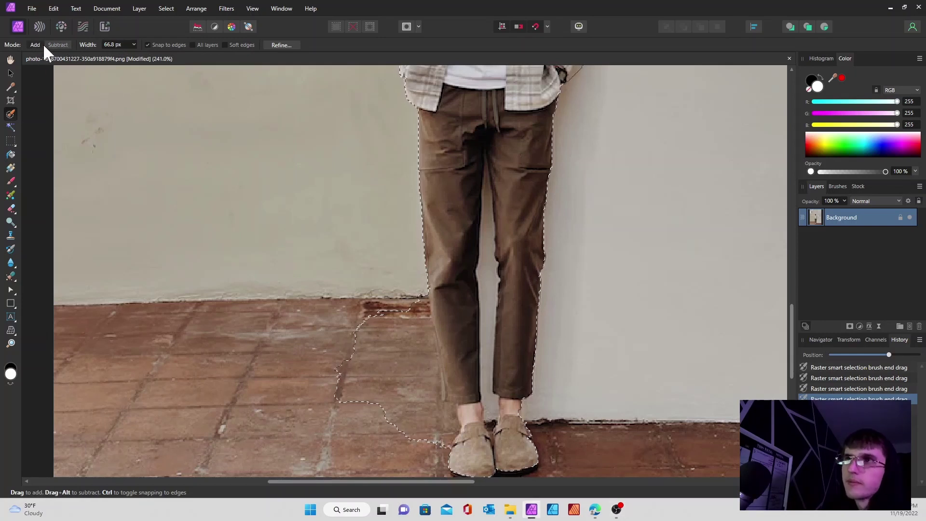
Step: Subtract the floor beside the left leg from the selection and shrink the brush to 15.5 px
mouse_move(425, 370)
mouse_down()
mouse_move(365, 317)
mouse_move(372, 352)
mouse_up()
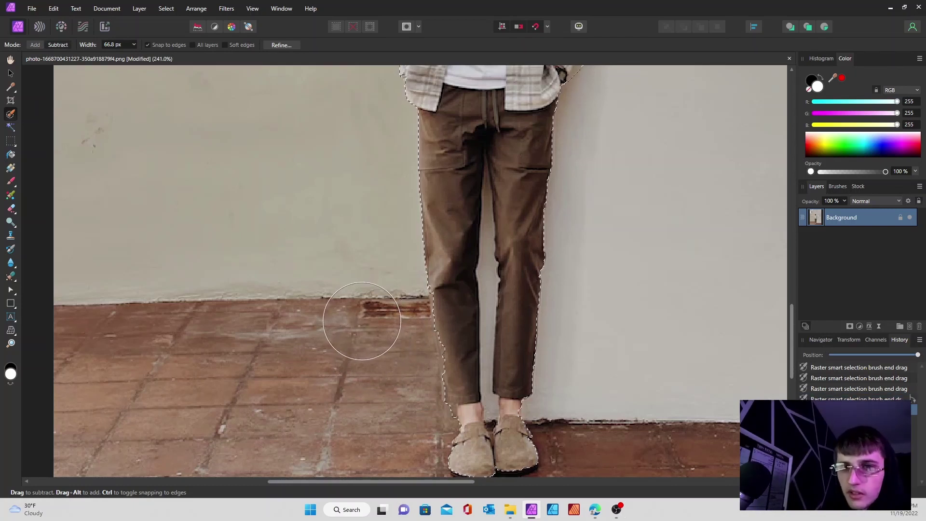
key(bracketleft)
key(bracketleft)
key(bracketleft)
key(bracketleft)
key(bracketleft)
key(bracketleft)
key(bracketleft)
key(bracketleft)
key(bracketleft)
key(bracketleft)
key(bracketleft)
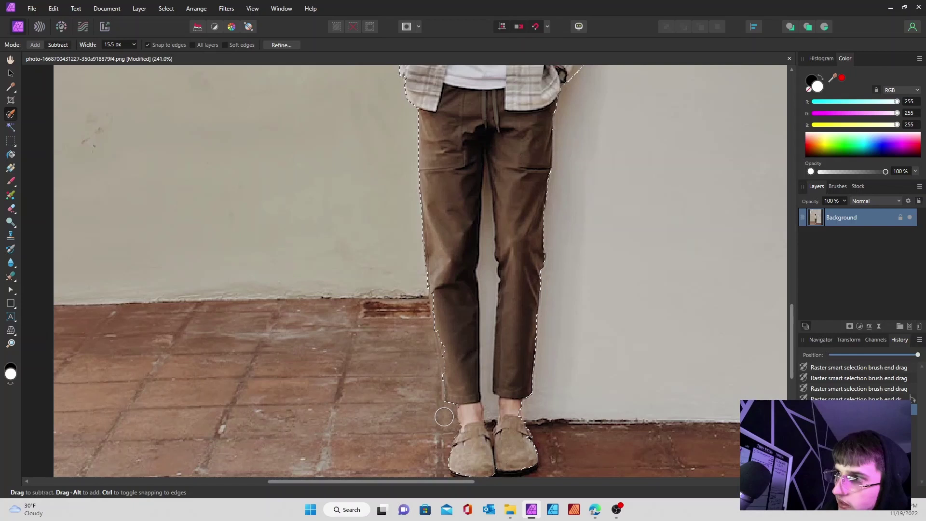
scroll(431, 418, down, 3)
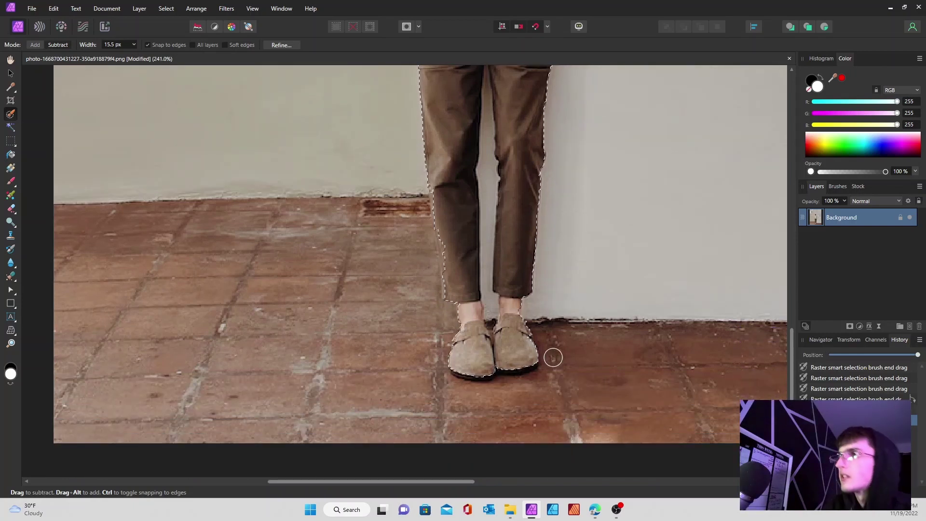
scroll(550, 323, up, 1)
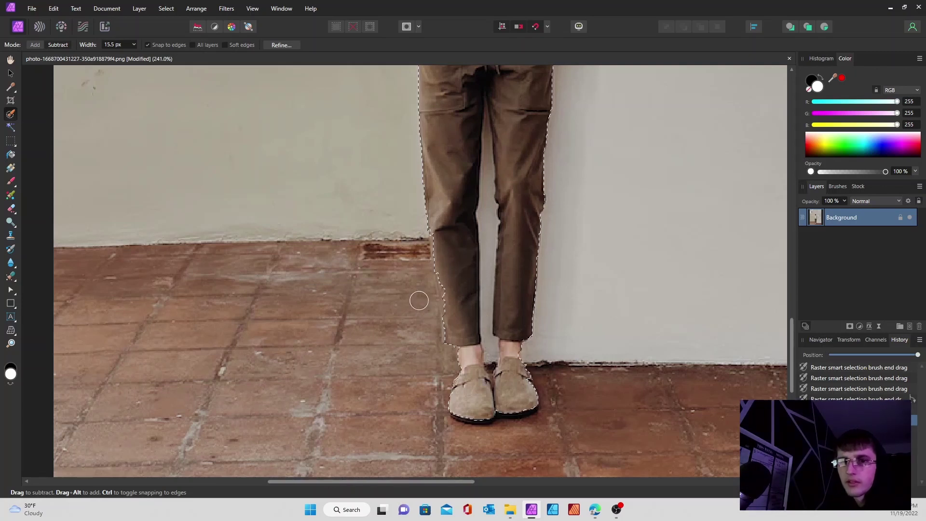
Step: Shrink the brush to about 8 px and remove the wall gap between the legs
scroll(444, 309, up, 10)
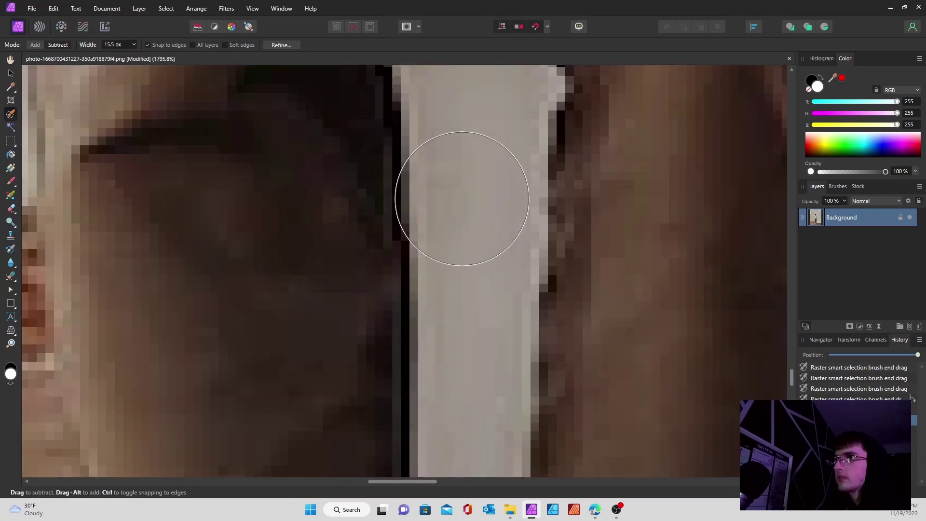
key(bracketleft)
key(bracketleft)
key(bracketleft)
key(bracketleft)
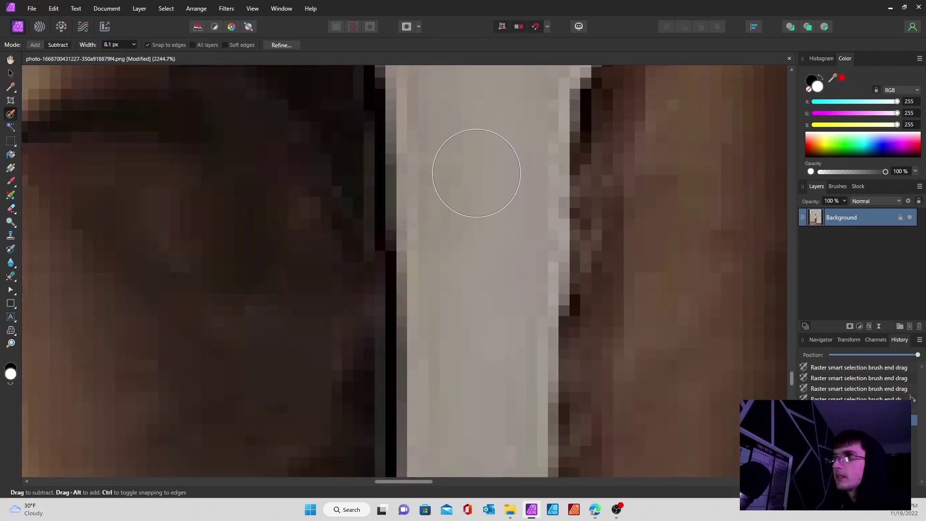
mouse_move(475, 201)
mouse_down()
mouse_move(457, 315)
mouse_move(465, 356)
mouse_up()
scroll(467, 325, down, 2)
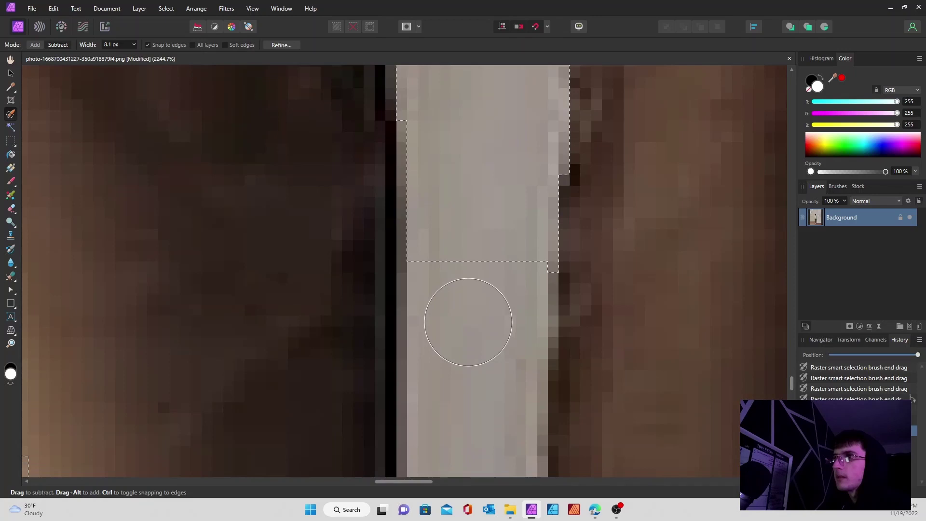
drag(458, 215, 456, 331)
scroll(453, 241, down, 4)
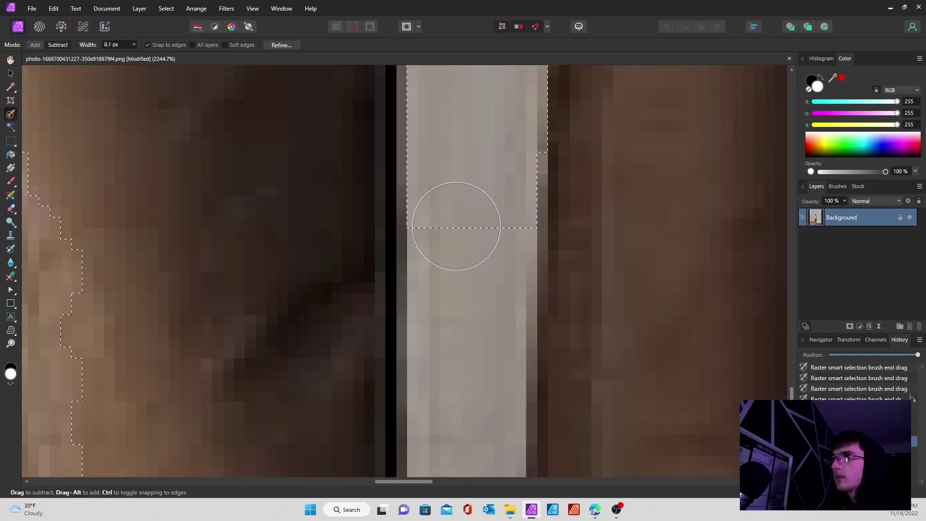
drag(455, 232, 449, 372)
scroll(461, 270, down, 6)
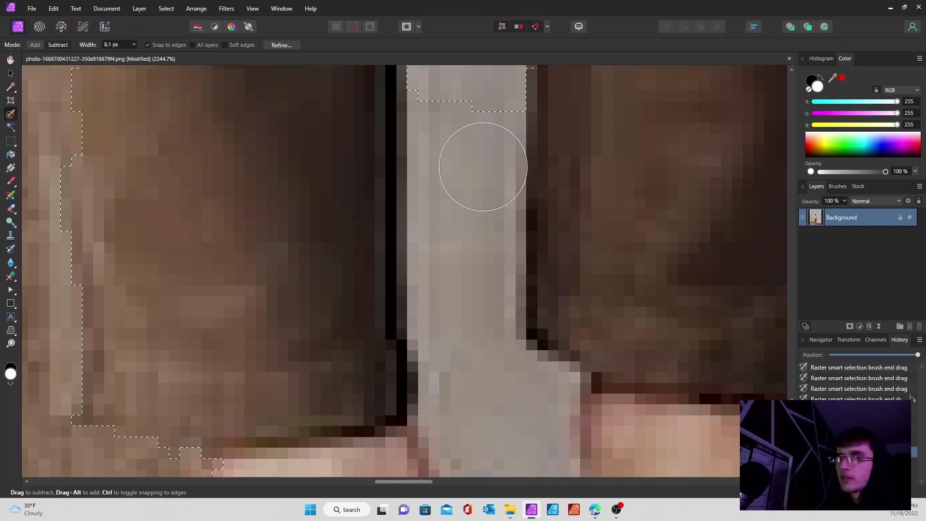
Step: Paint along the light column to correct the selection edge there
mouse_move(483, 167)
mouse_down()
mouse_move(467, 128)
mouse_move(484, 203)
mouse_move(459, 285)
mouse_move(466, 273)
mouse_up()
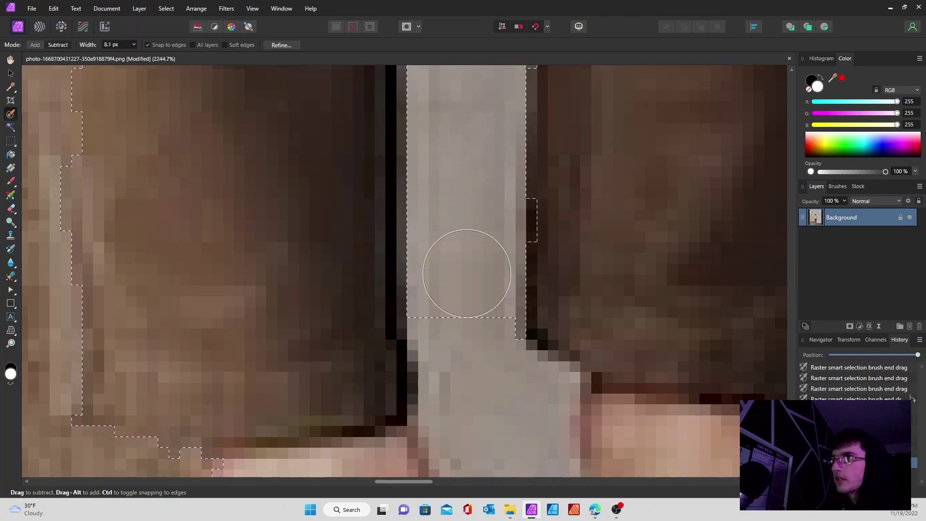
scroll(466, 274, down, 2)
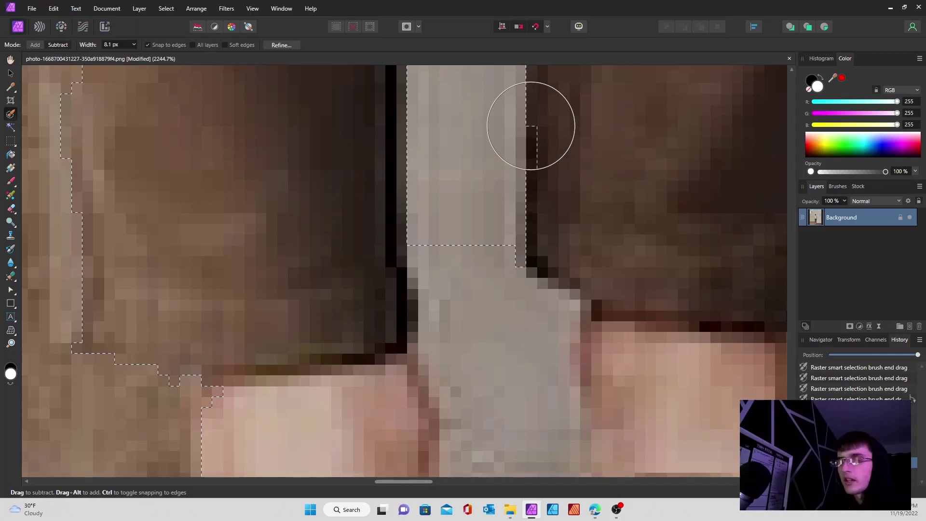
mouse_move(531, 126)
mouse_down()
mouse_move(509, 206)
mouse_move(469, 279)
mouse_move(523, 366)
mouse_up()
scroll(524, 229, down, 5)
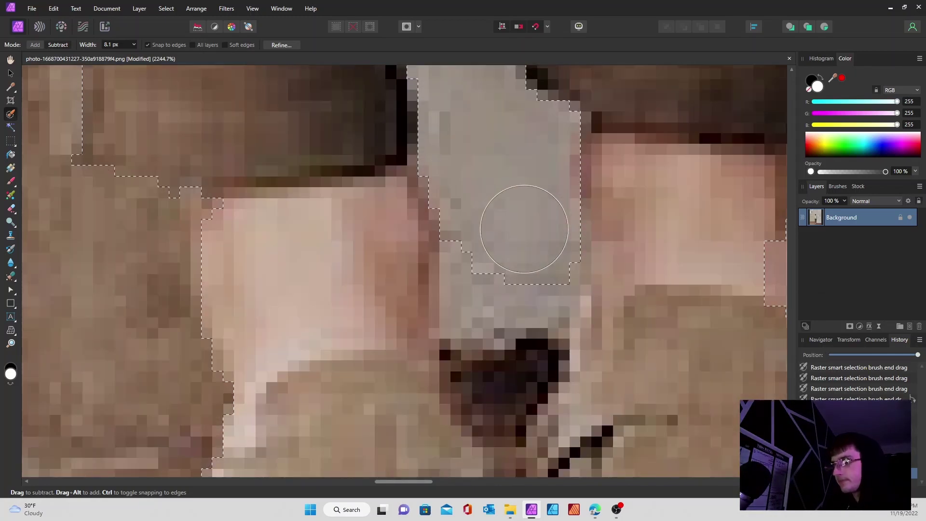
scroll(524, 229, down, 3)
scroll(598, 200, down, 3)
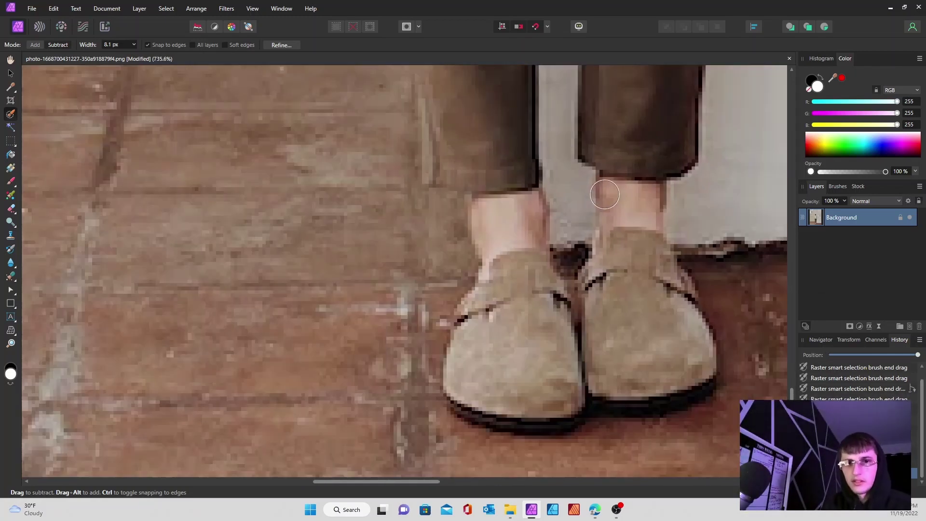
scroll(605, 194, down, 4)
scroll(621, 186, up, 6)
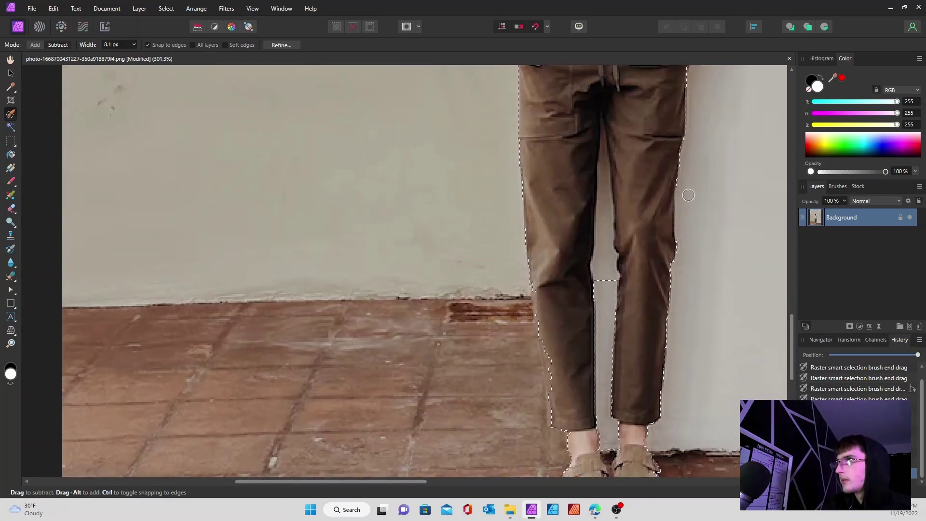
scroll(680, 217, up, 2)
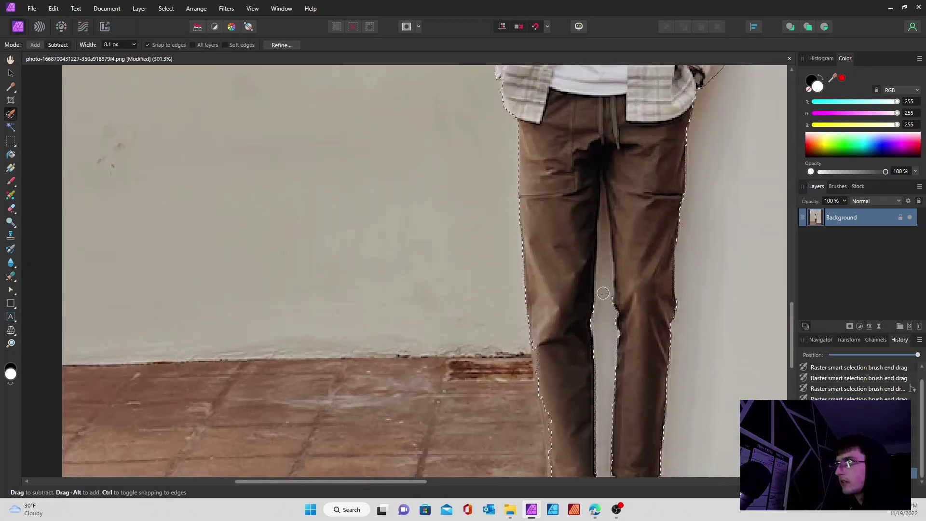
drag(603, 293, 603, 207)
scroll(647, 211, up, 3)
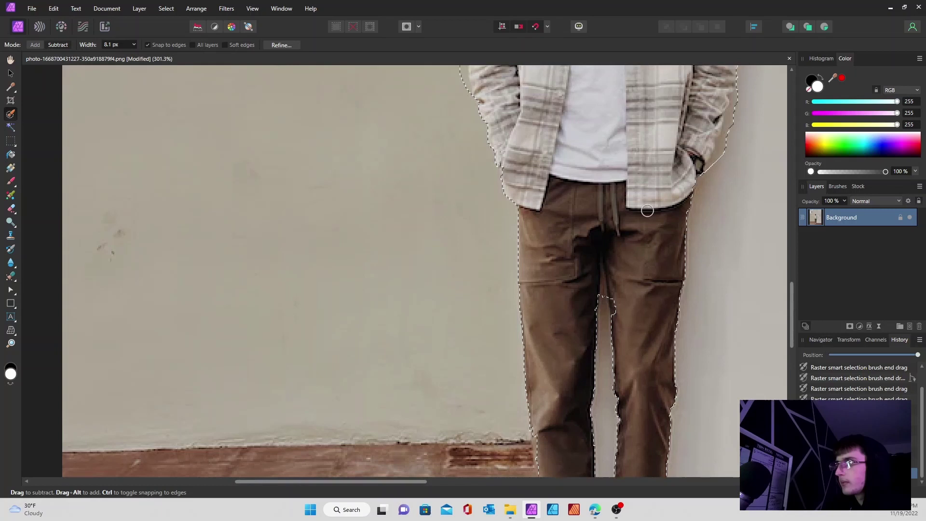
scroll(647, 211, up, 10)
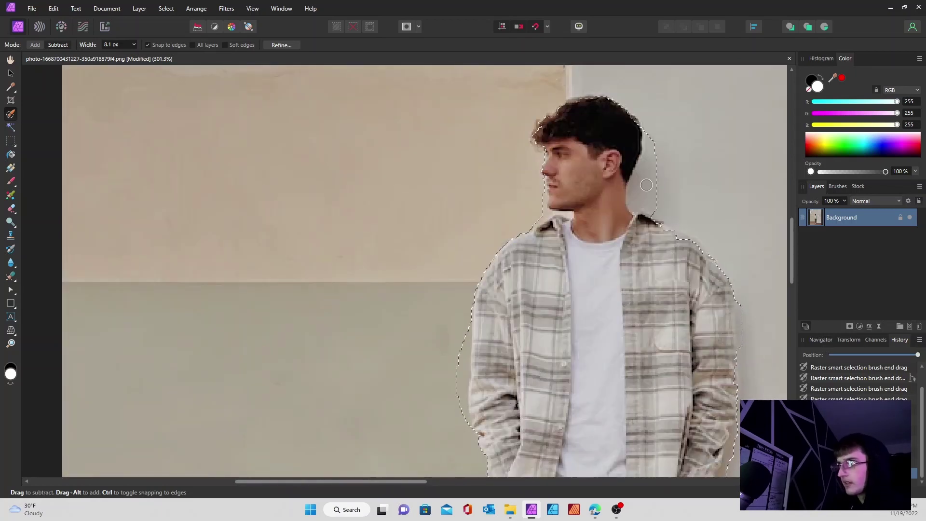
Step: Add the back of the head and subtract the stray area right of the head
click(41, 45)
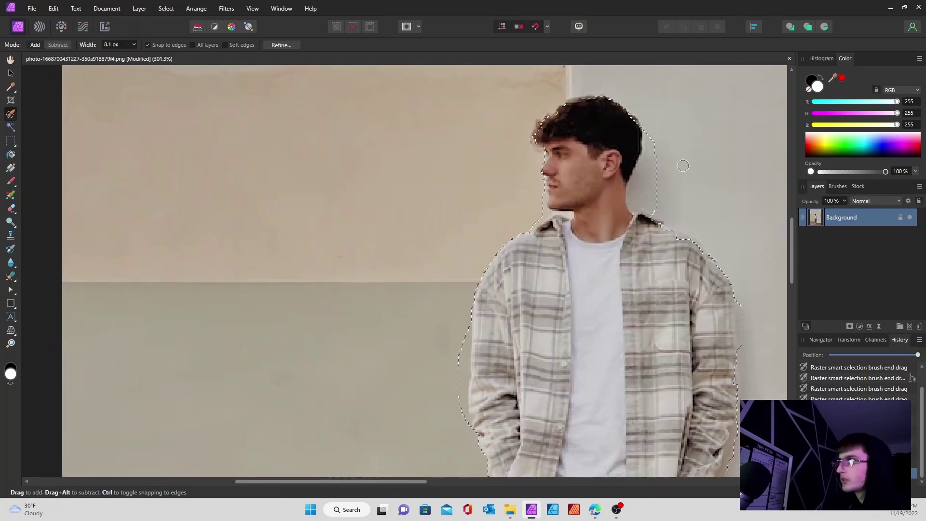
drag(683, 166, 687, 154)
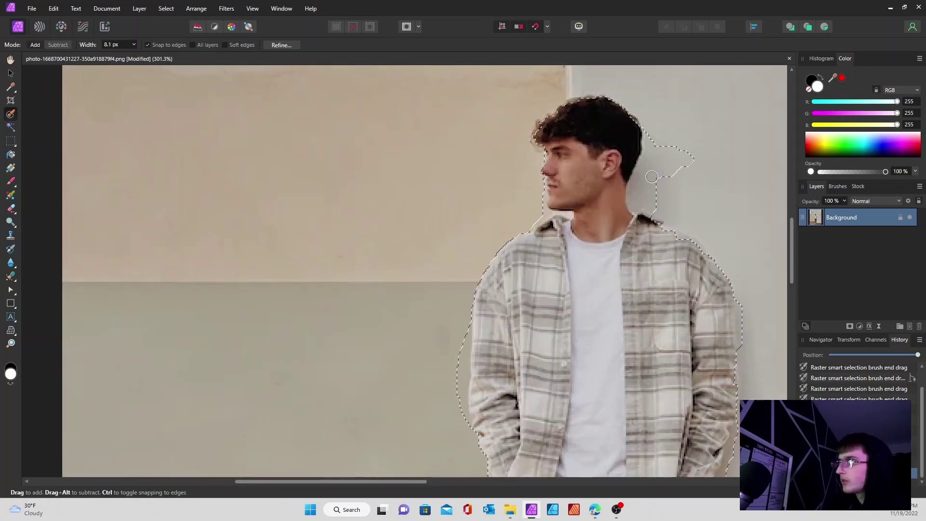
click(58, 44)
mouse_move(671, 177)
mouse_down()
mouse_move(646, 169)
mouse_move(629, 180)
mouse_up()
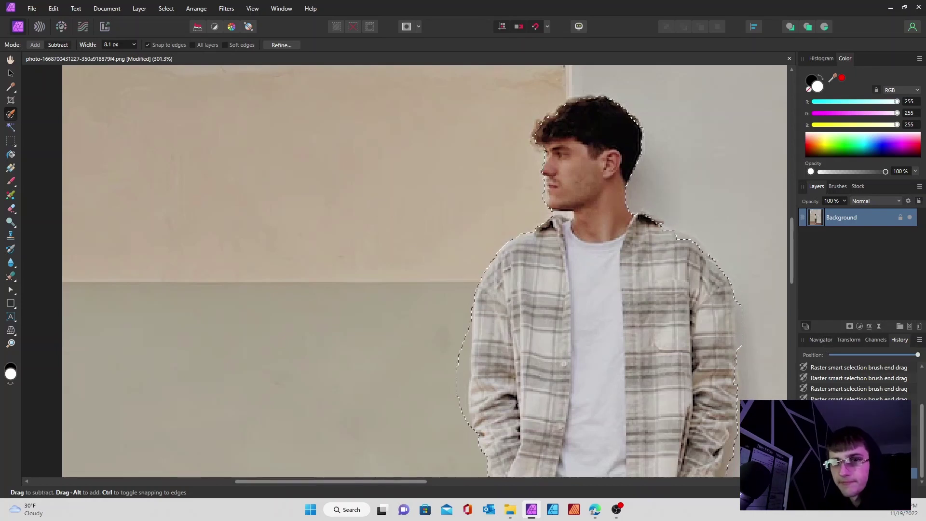
scroll(334, 390, down, 5)
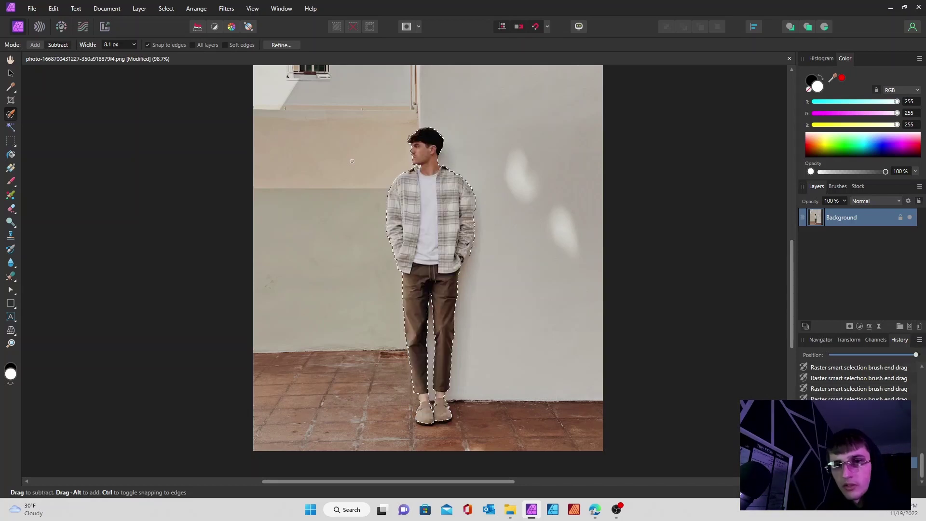
Step: Invert the pixel selection and delete the background around the man
click(162, 8)
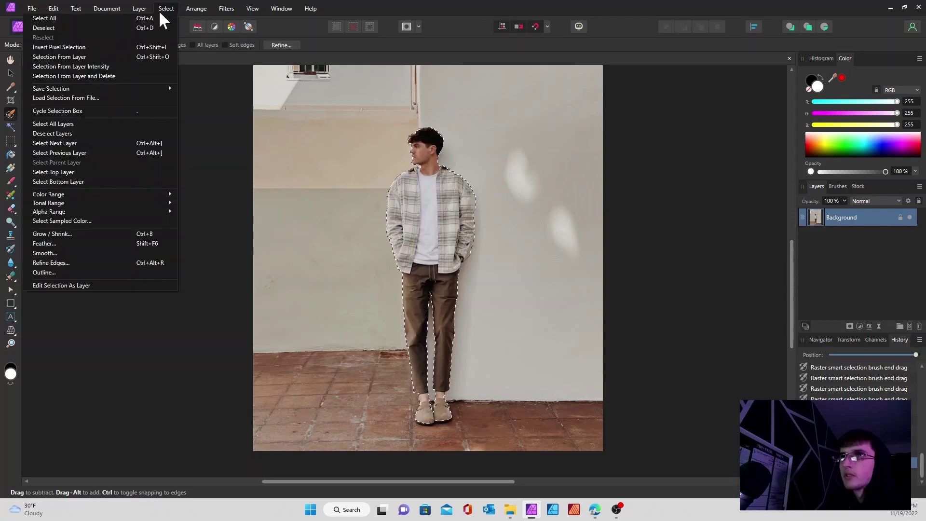
click(115, 47)
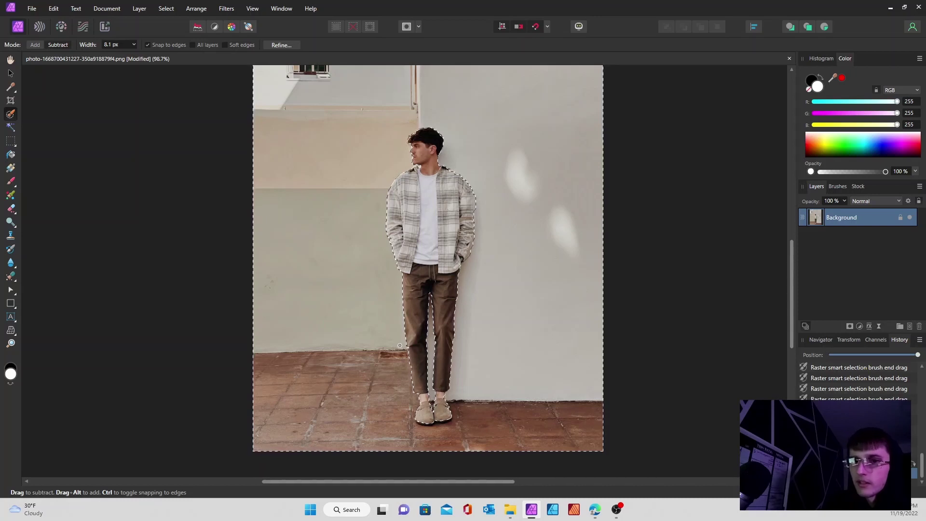
key(Delete)
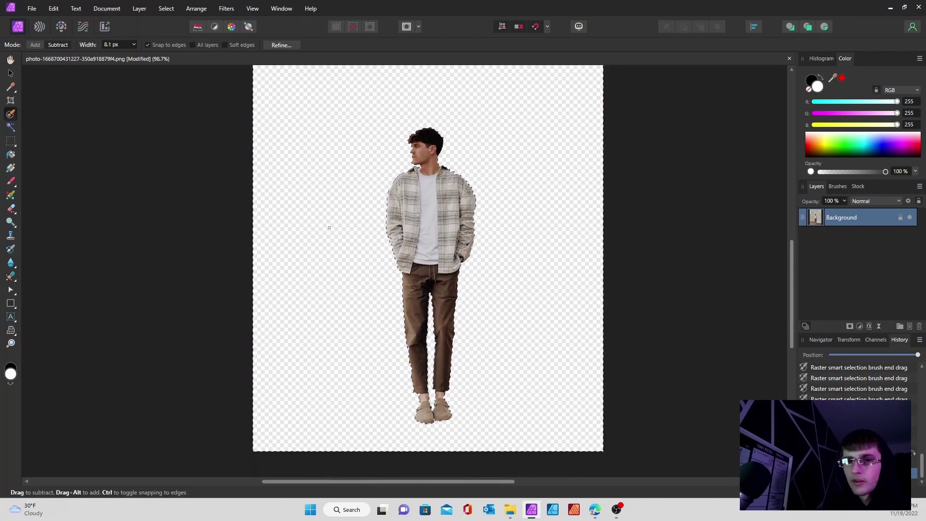
Step: Export the cutout as a PNG, overwriting the existing file
click(32, 9)
click(19, 247)
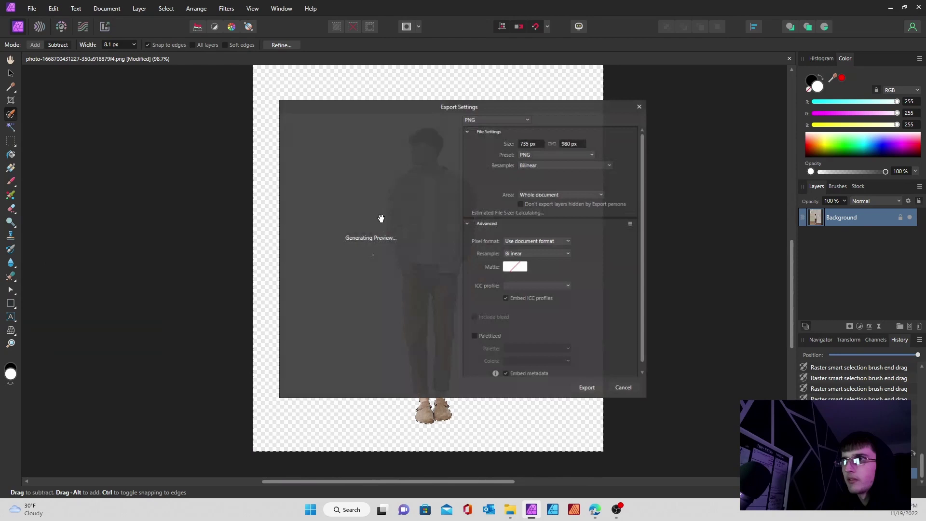
click(592, 395)
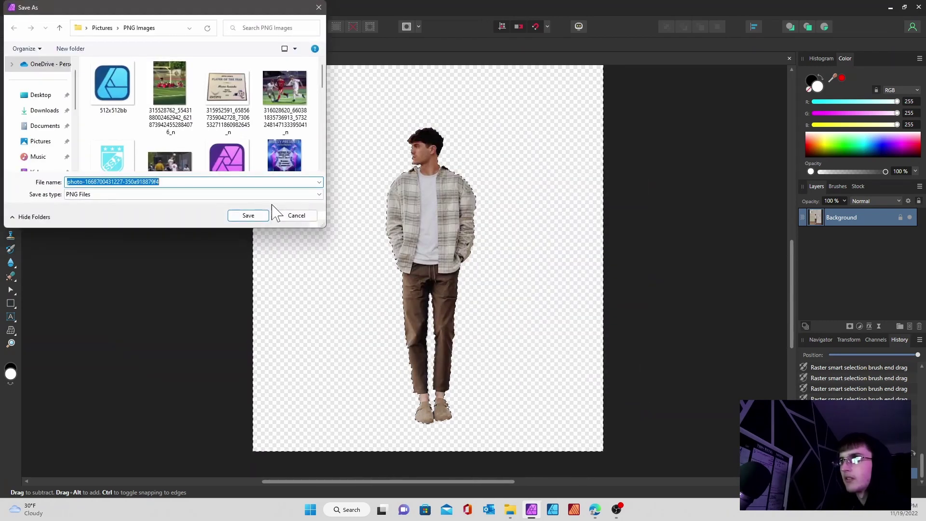
click(262, 215)
click(511, 292)
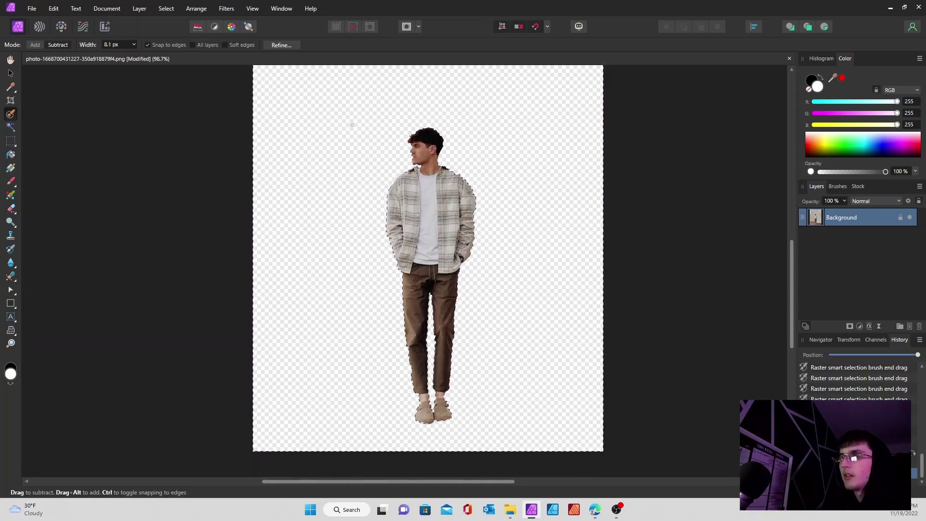
Step: Open Refine Selection on the cutout and move its panel off the man
scroll(370, 188, up, 5)
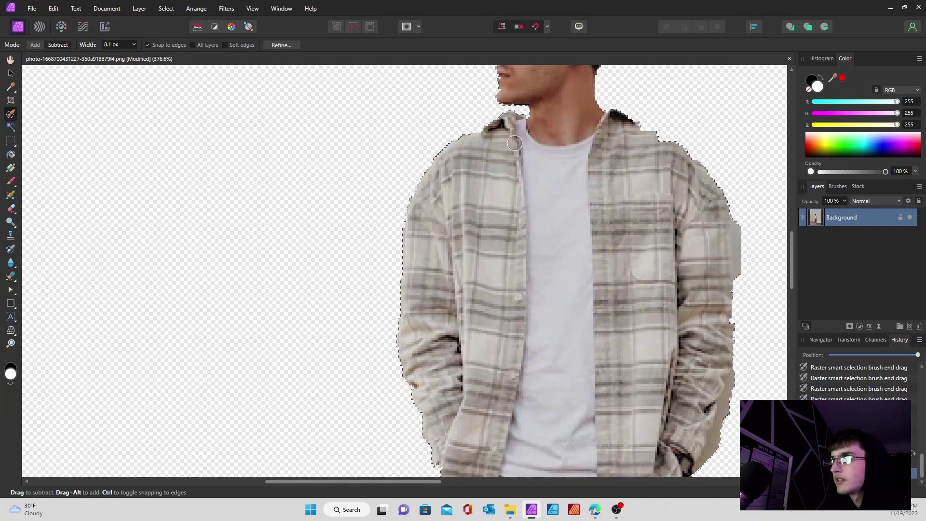
scroll(483, 169, down, 4)
scroll(512, 153, up, 3)
scroll(511, 153, down, 2)
scroll(512, 152, up, 2)
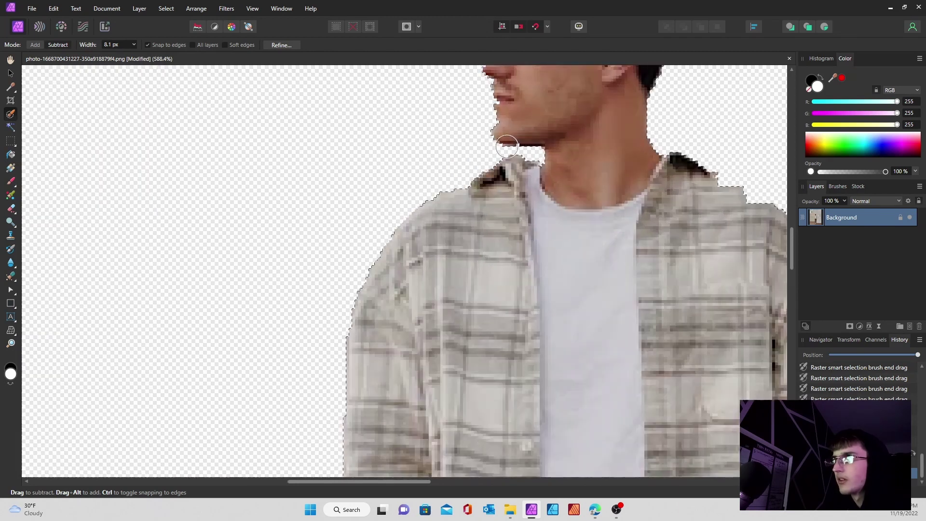
scroll(507, 151, down, 6)
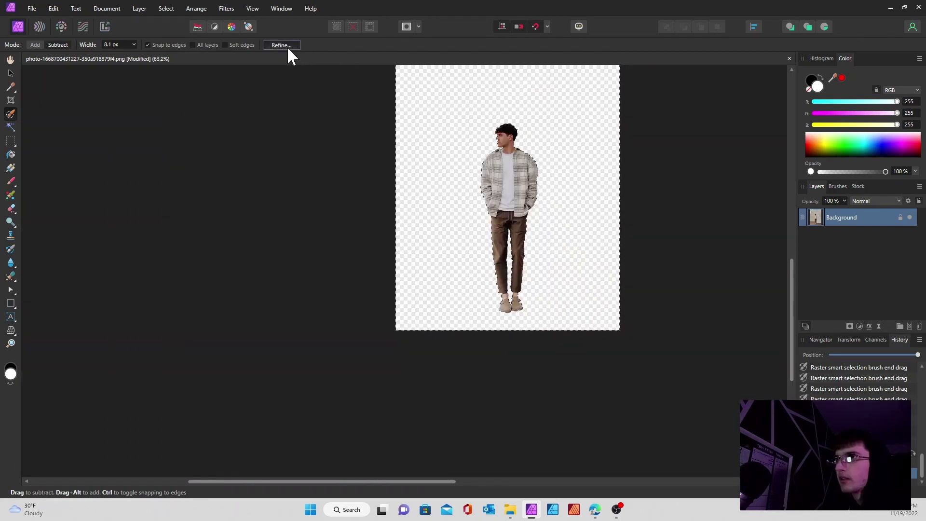
click(288, 46)
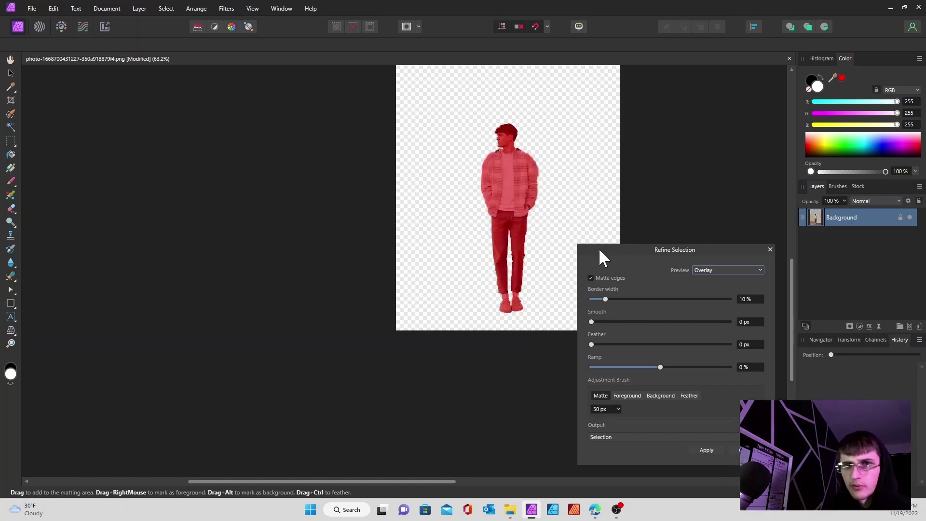
drag(600, 250, 238, 121)
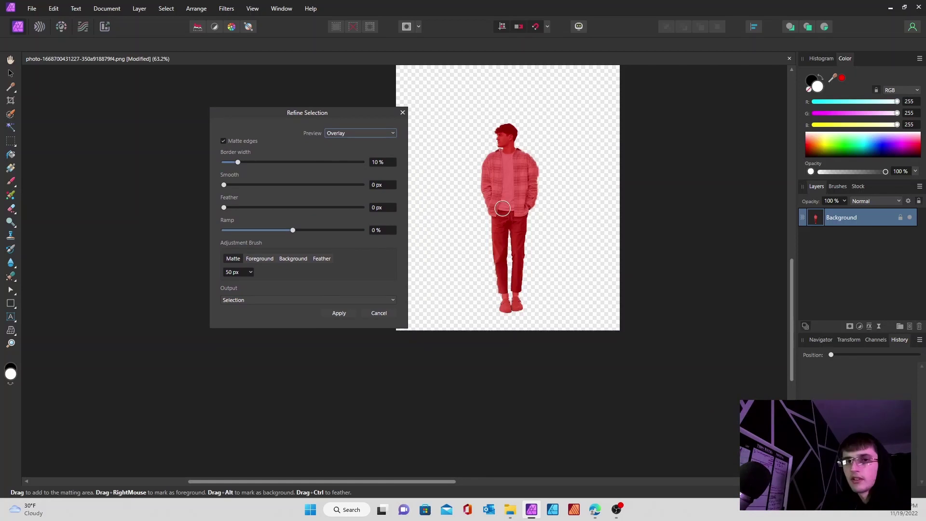
Step: Set the Refine Selection border width to 9%, with smoothing at 12.5 px
scroll(430, 212, up, 4)
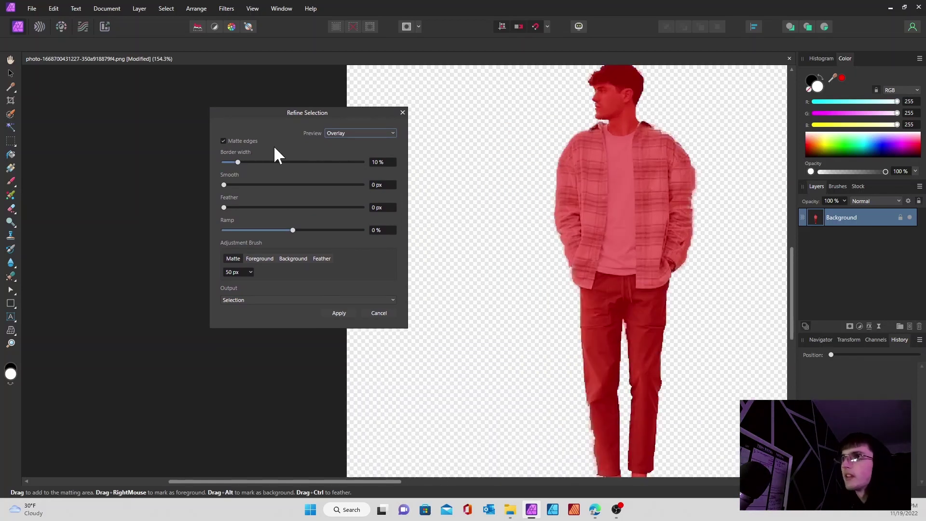
drag(239, 162, 268, 162)
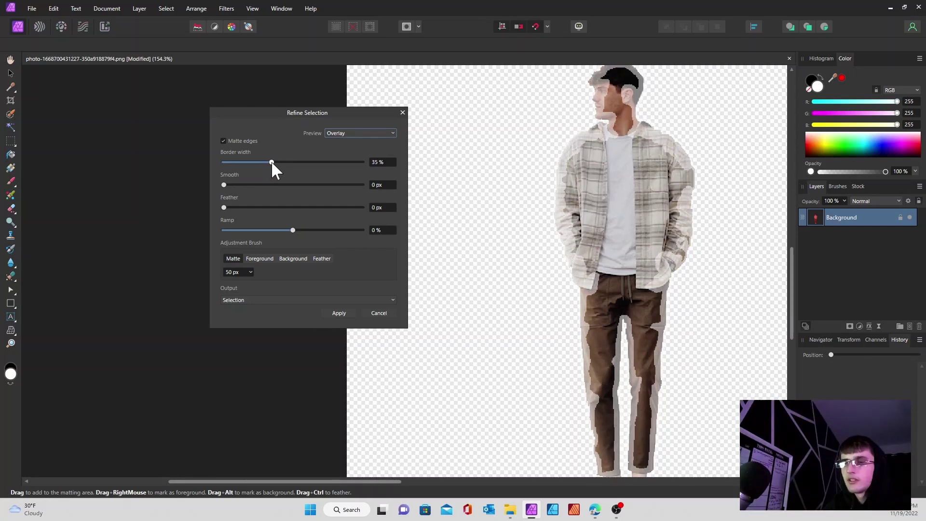
drag(269, 162, 242, 187)
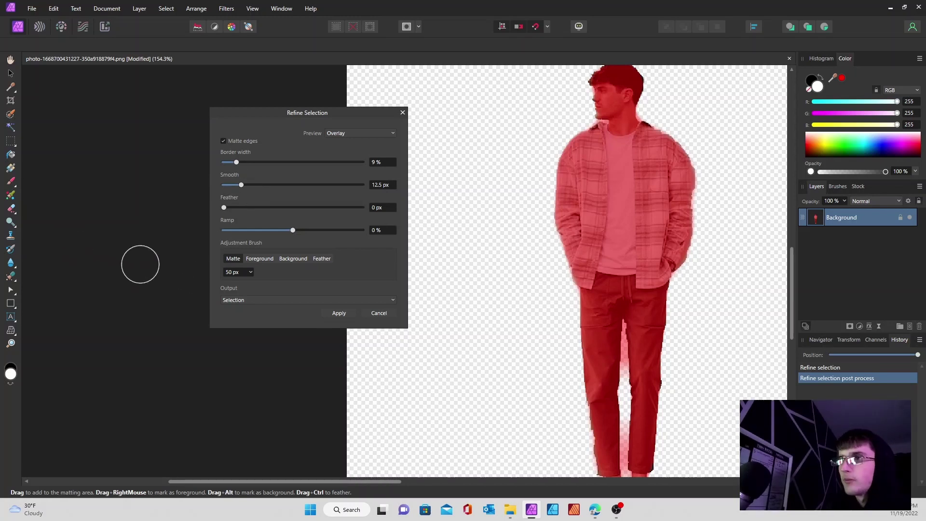
click(336, 313)
key(ctrl+0)
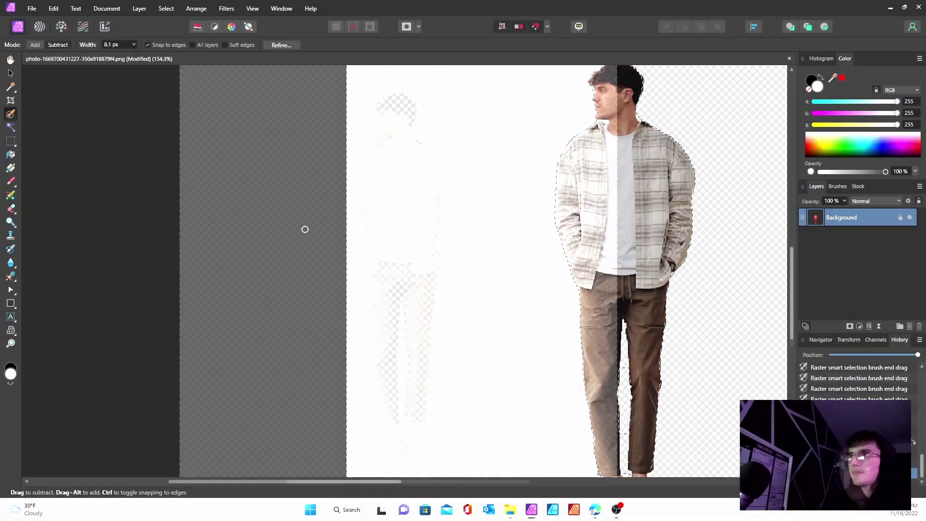